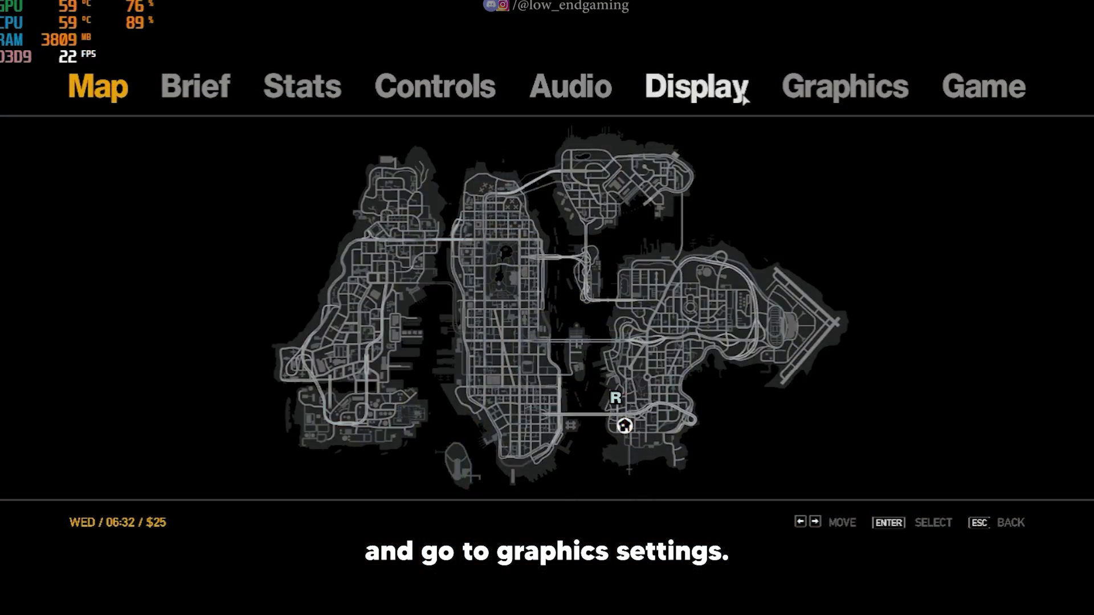
In graphics settings, set 800 x 600 resolution, Auto aspect ratio, Low textures and reflections off
left_click(712, 98)
left_click(838, 94)
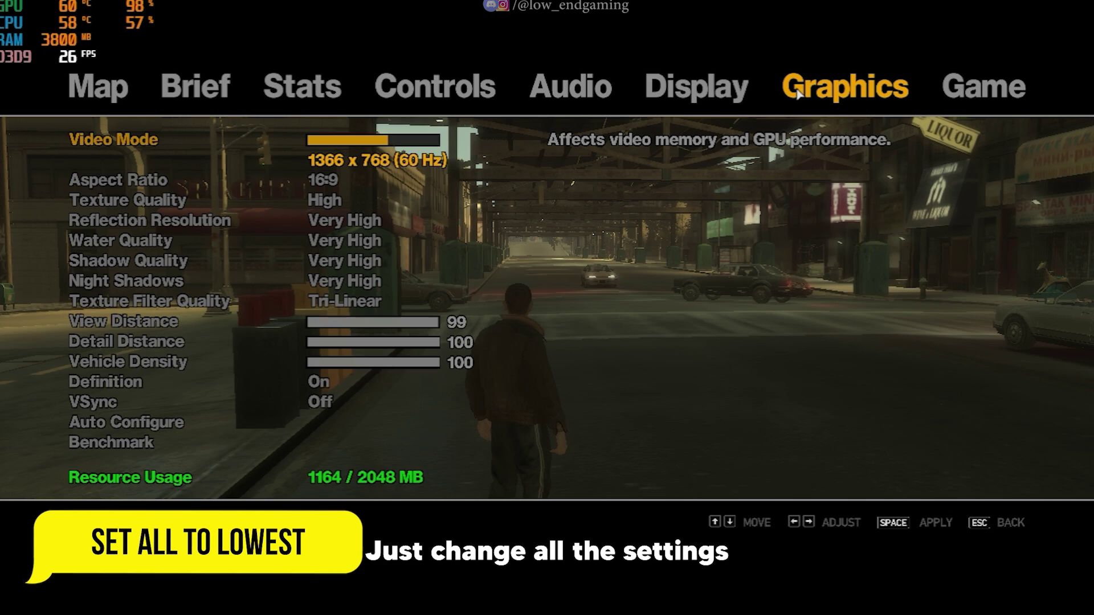
left_click(312, 143)
left_click(319, 180)
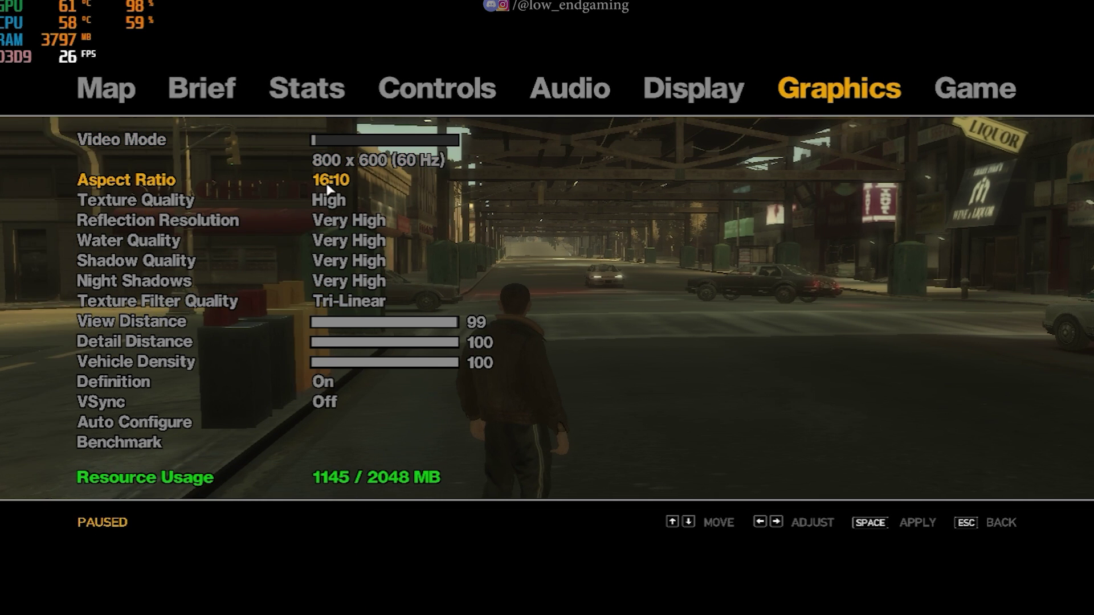
left_click(319, 180)
left_click(324, 200)
left_click(328, 221)
Turn shadows off, lower texture filtering, view distance near minimum, detail distance 1, and Definition off
left_click(332, 261)
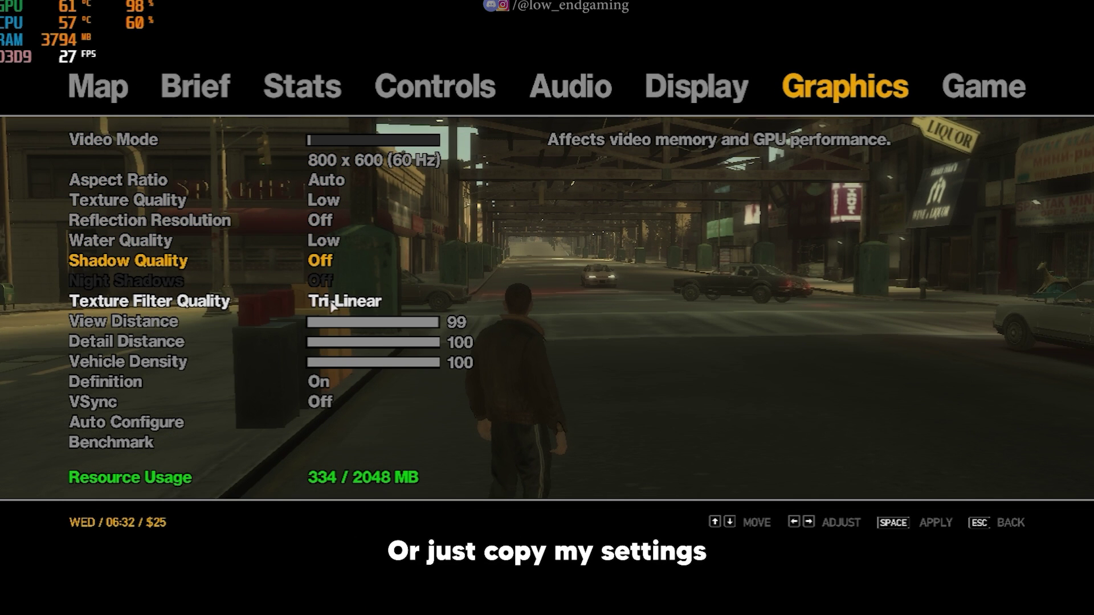
left_click(336, 302)
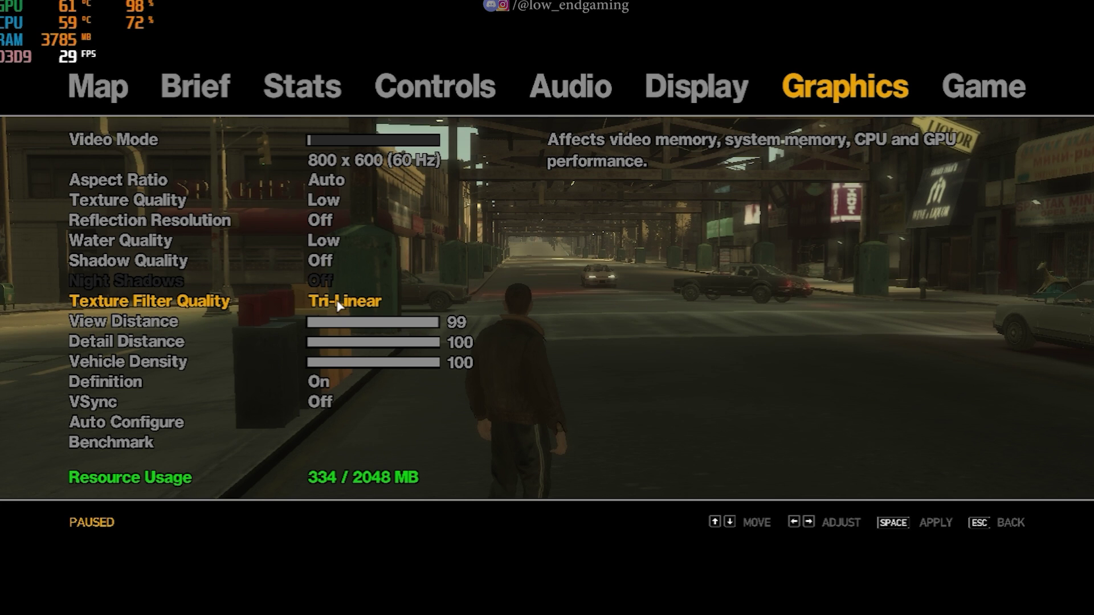
left_click(326, 323)
left_click(301, 345)
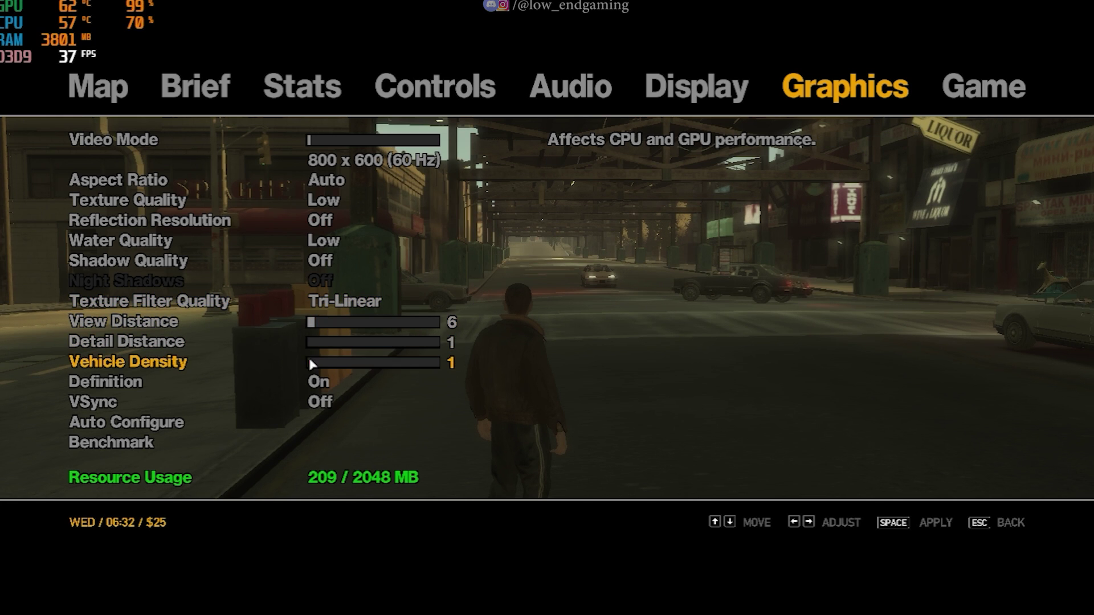
left_click(319, 382)
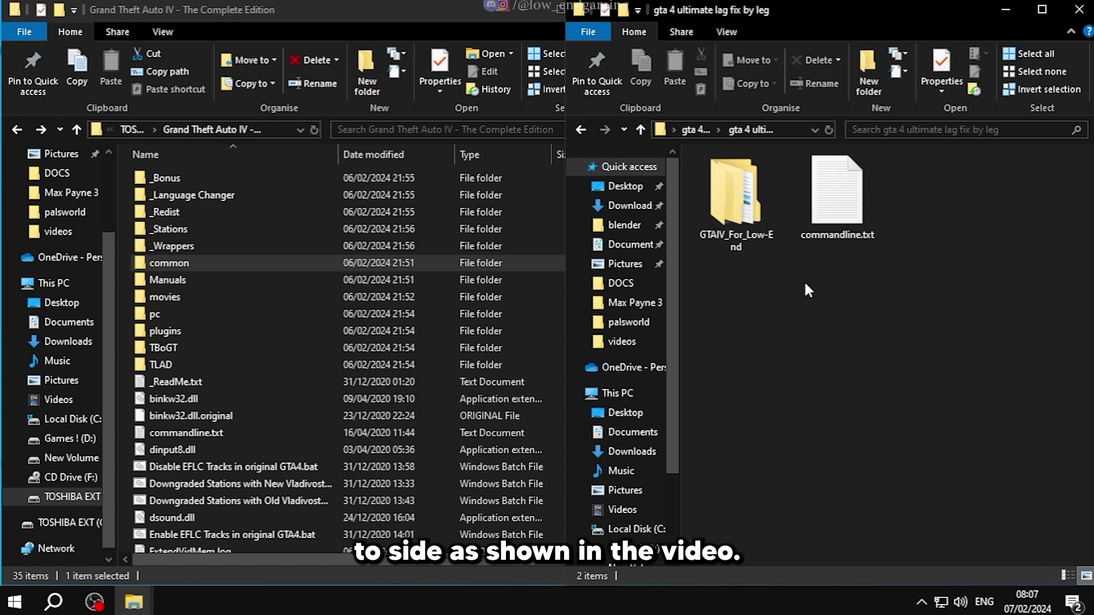
Select all seven .dat files in the mod's GTAIV Optimize\common\data\effects folder
double_click(763, 225)
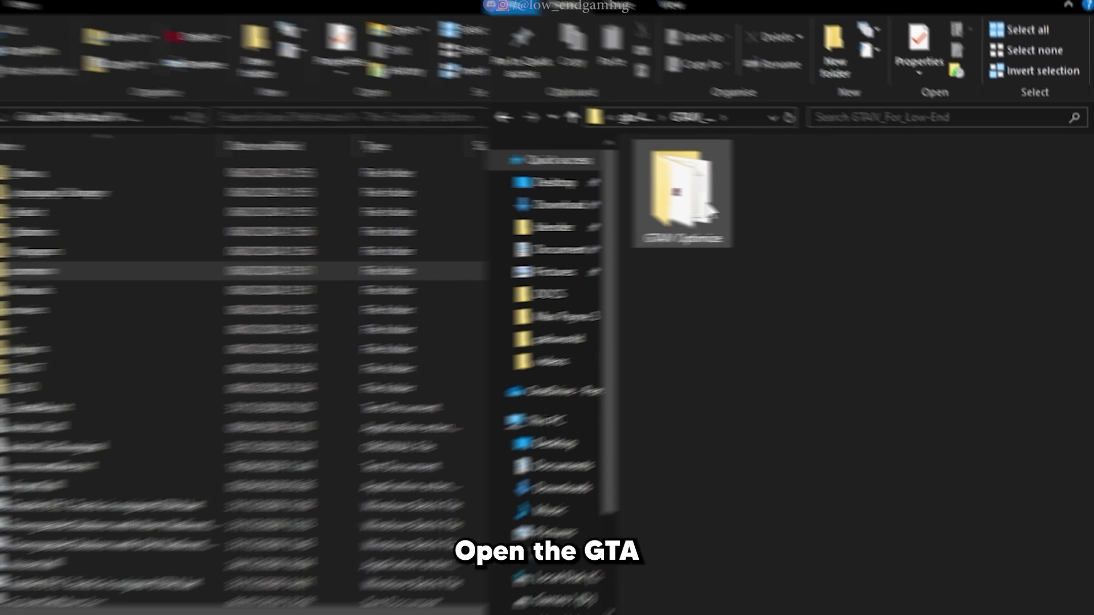
double_click(735, 196)
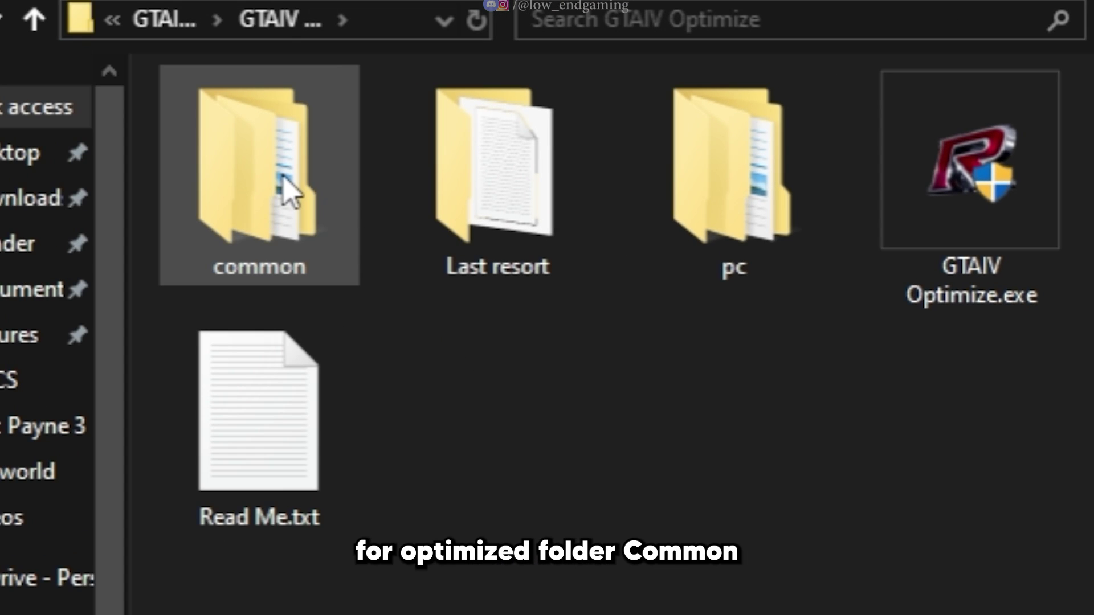
double_click(282, 182)
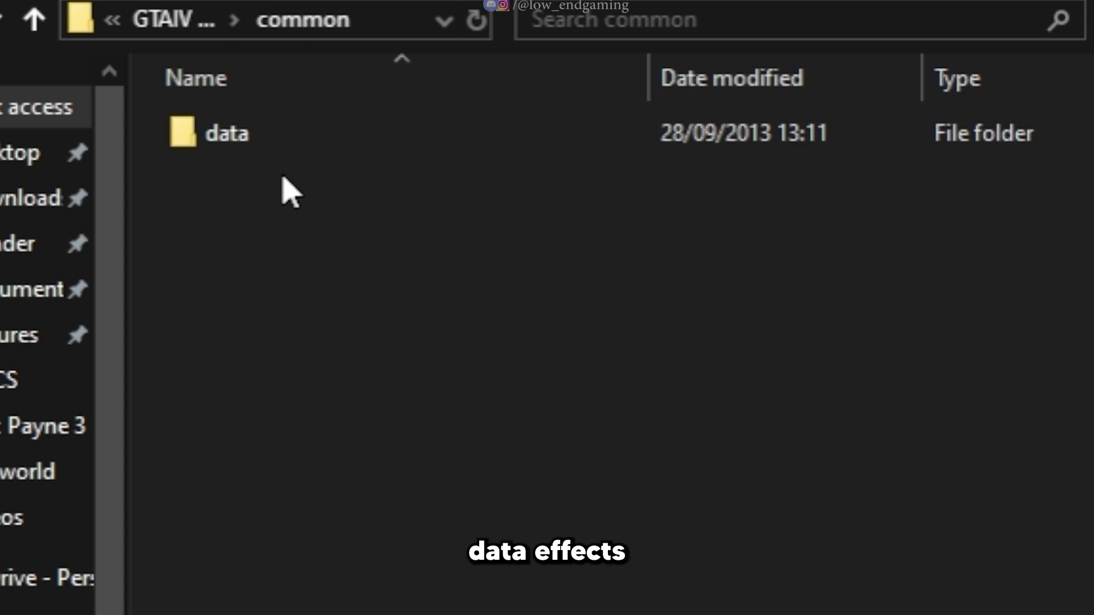
double_click(275, 133)
double_click(255, 132)
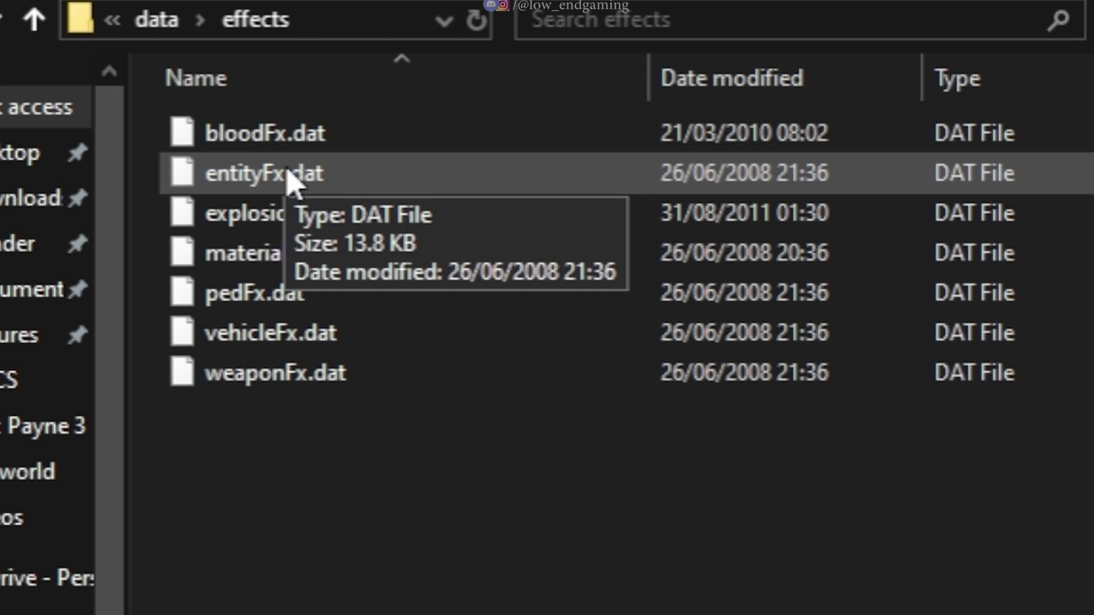
left_click_drag(378, 614, 171, 122)
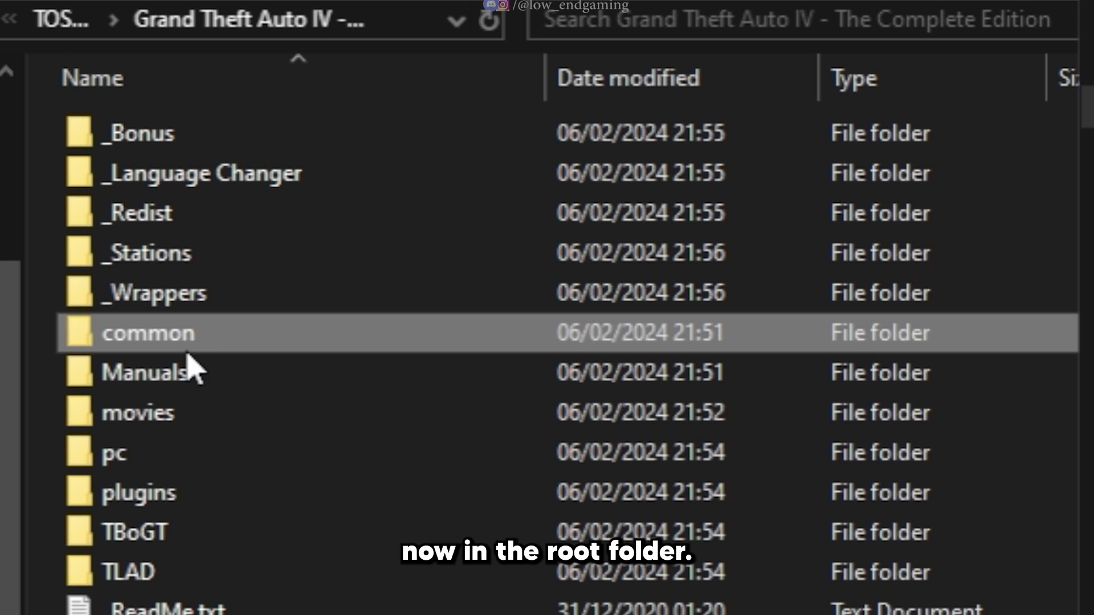
Paste the effects files into the game's common\data\effects folder
double_click(194, 341)
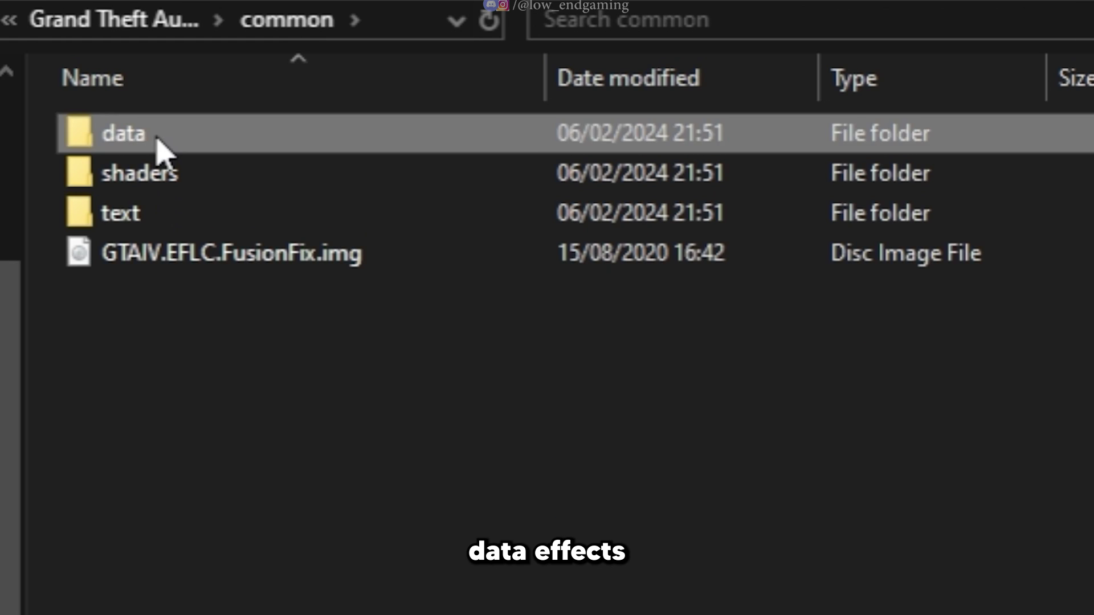
double_click(156, 144)
double_click(166, 265)
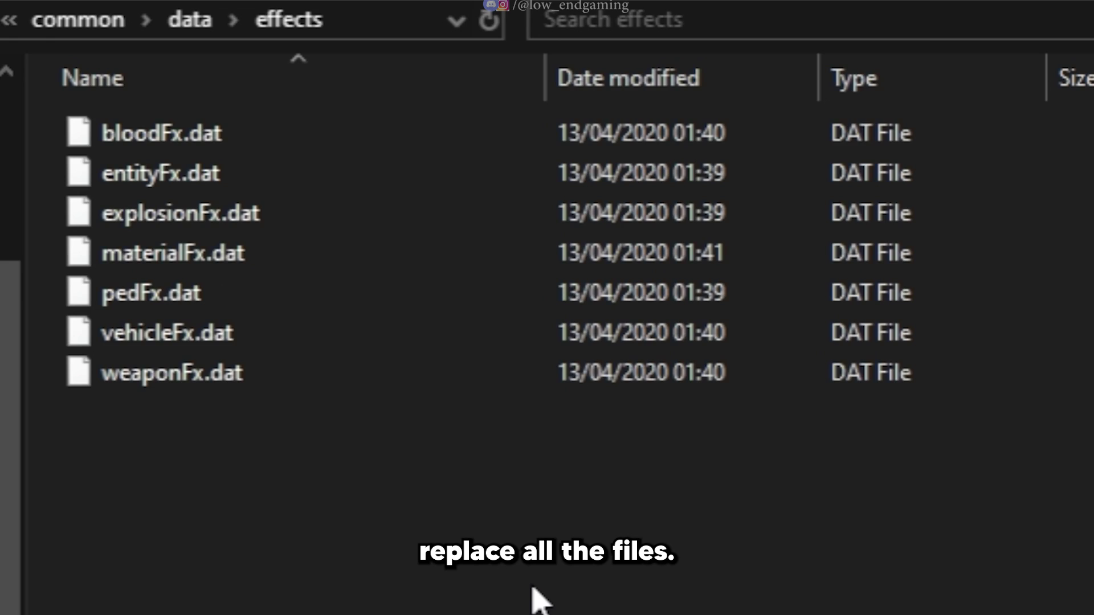
key("ctrl+v")
Confirm replacing the effects files, then select timecyc.dat in the mod's pc\data folder
left_click(276, 133)
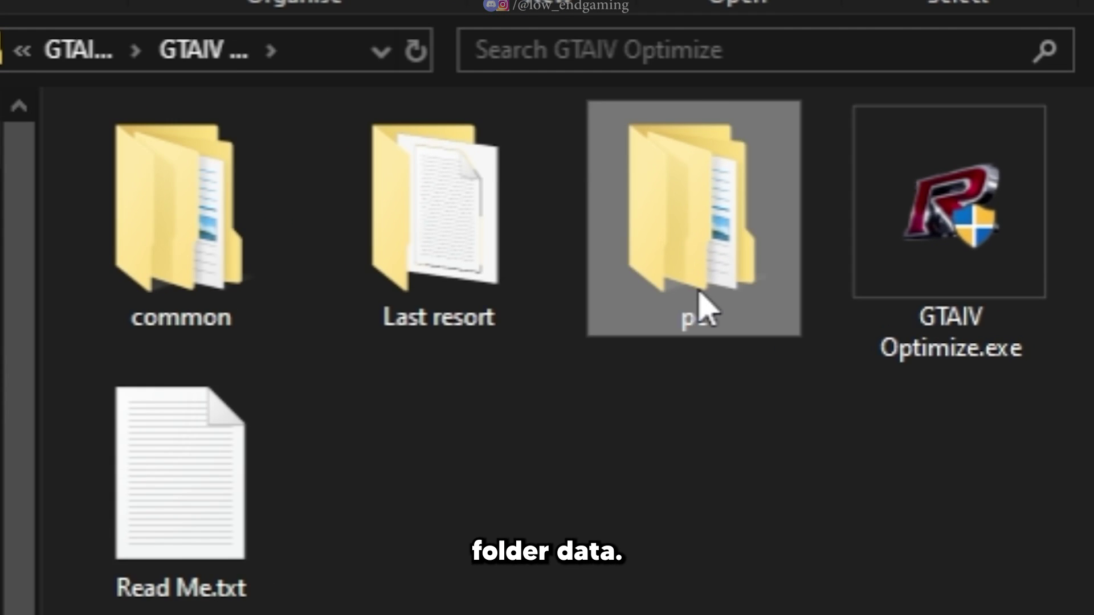
double_click(702, 305)
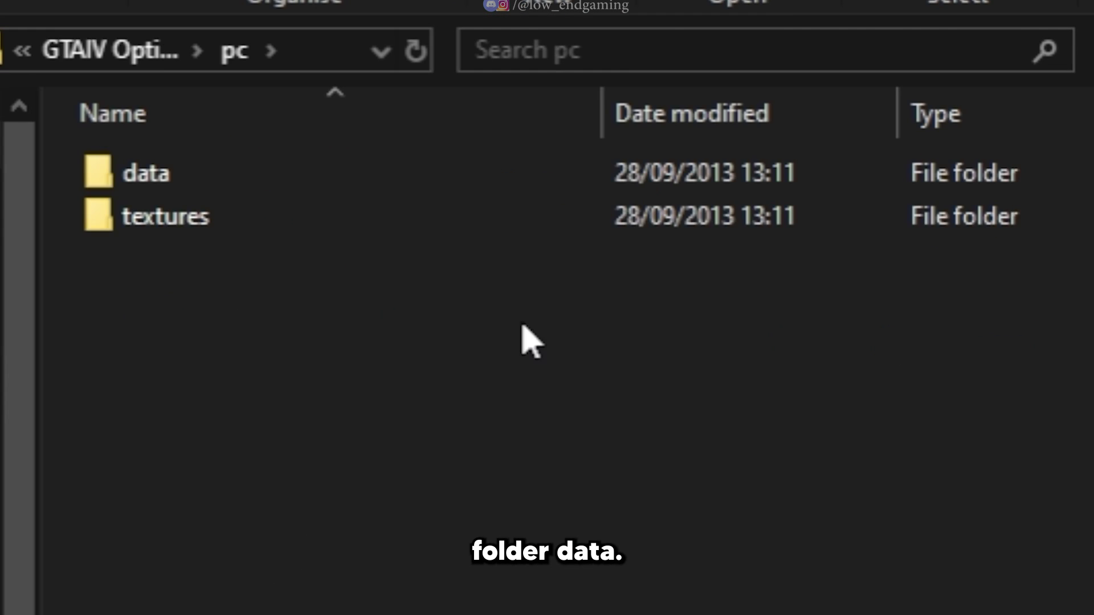
double_click(212, 180)
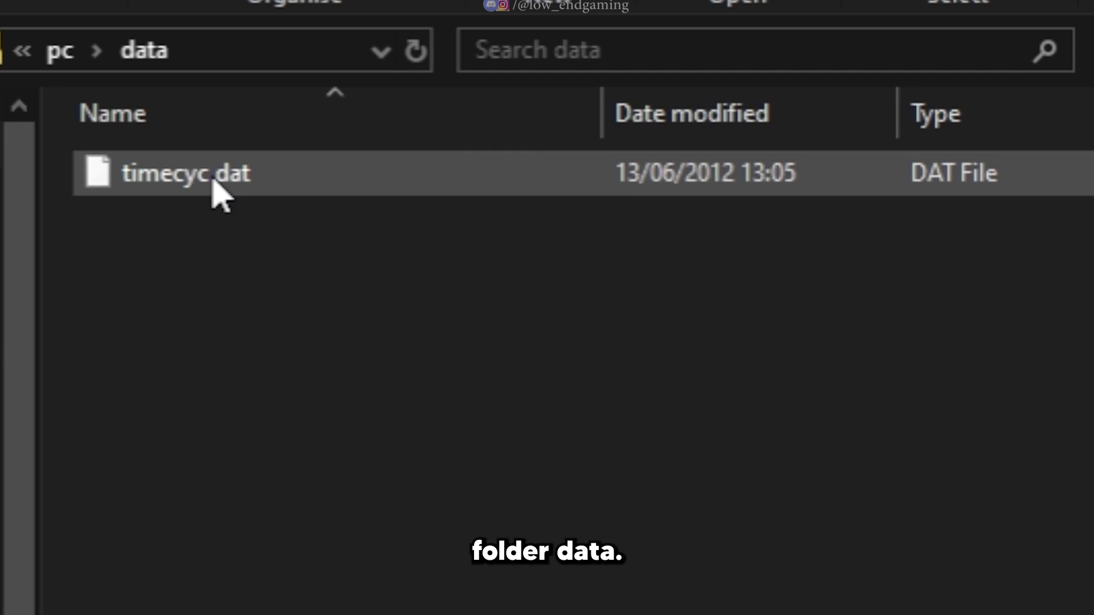
left_click_drag(269, 337, 245, 225)
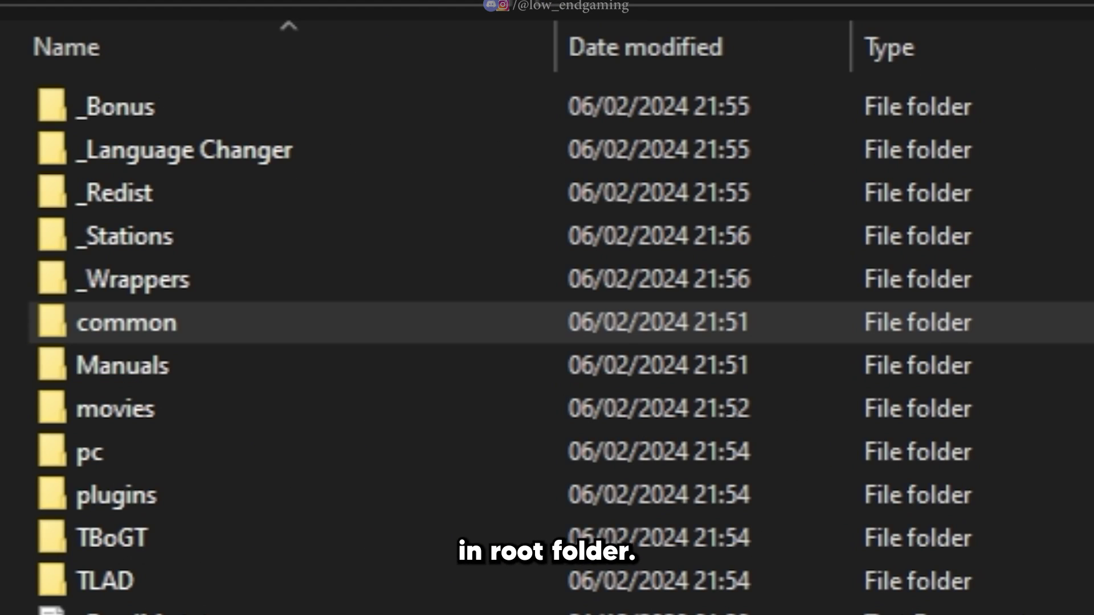
Replace the game's pc\data\timecyc.dat with the mod's copy
double_click(176, 451)
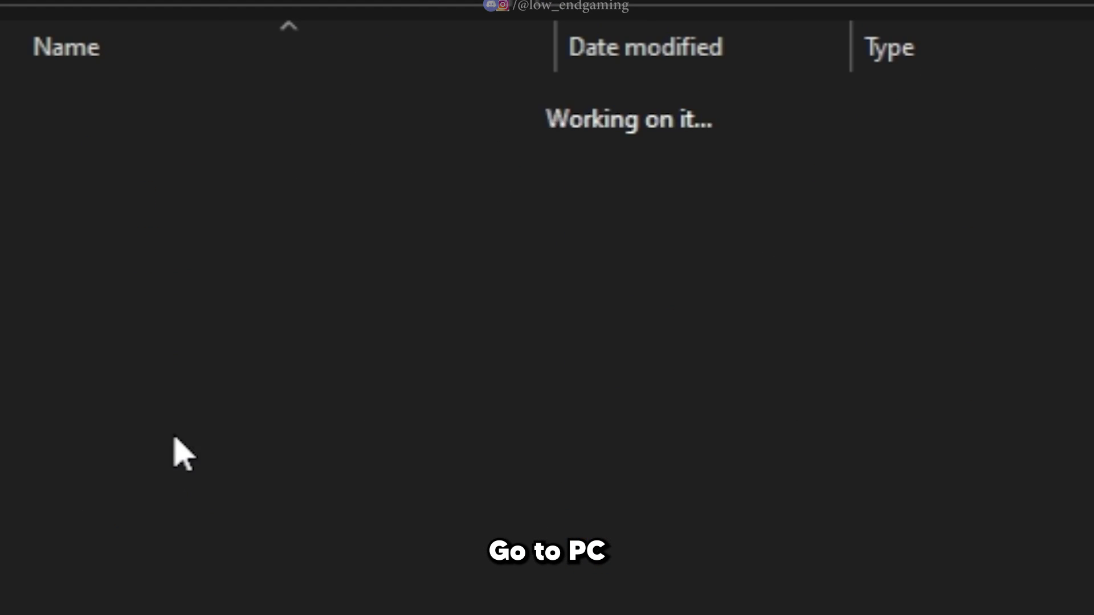
double_click(167, 209)
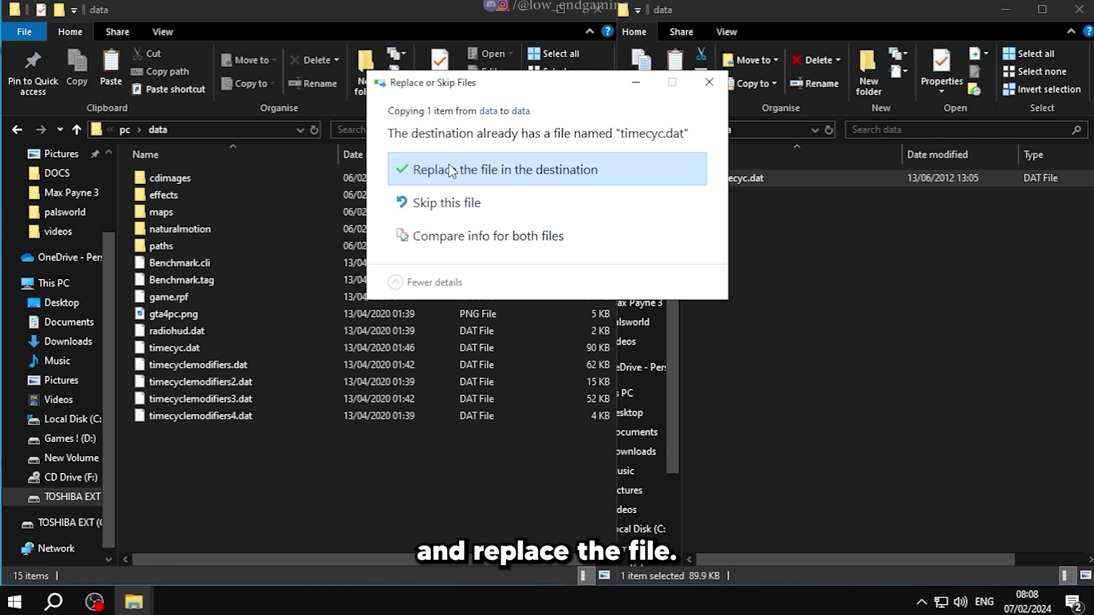
left_click(450, 164)
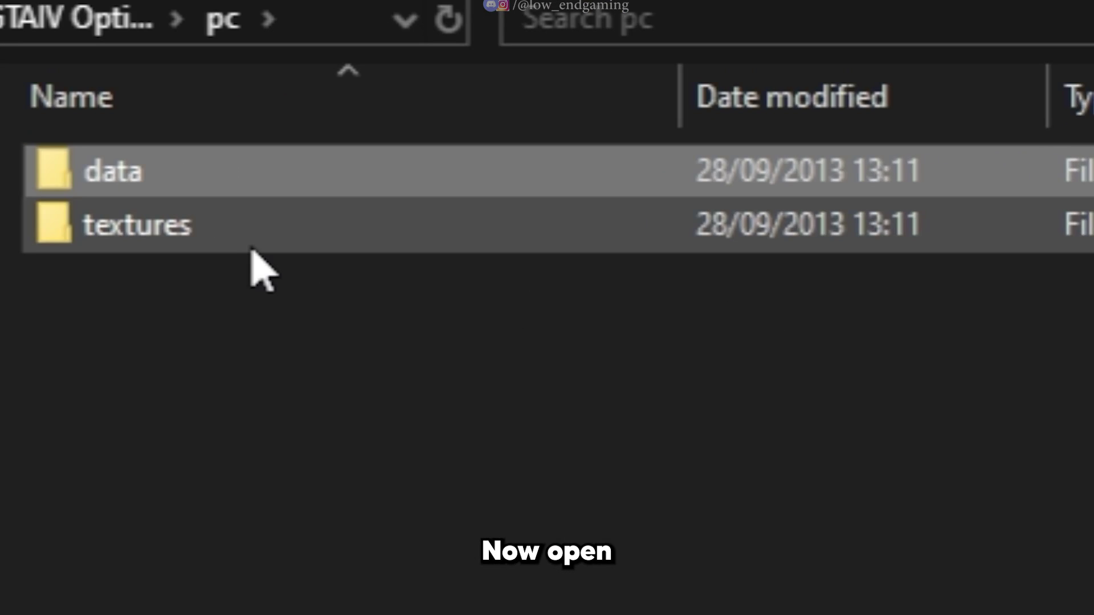
Overwrite the game's pc\textures folder with the mod's five .wtd texture files
double_click(740, 196)
left_click_drag(293, 556, 222, 183)
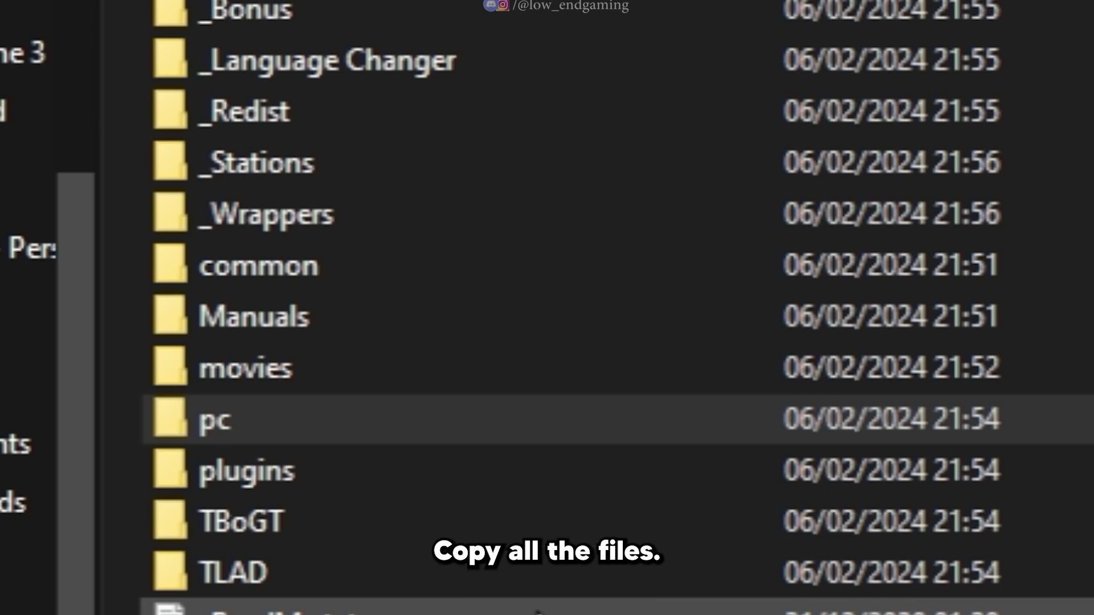
double_click(286, 447)
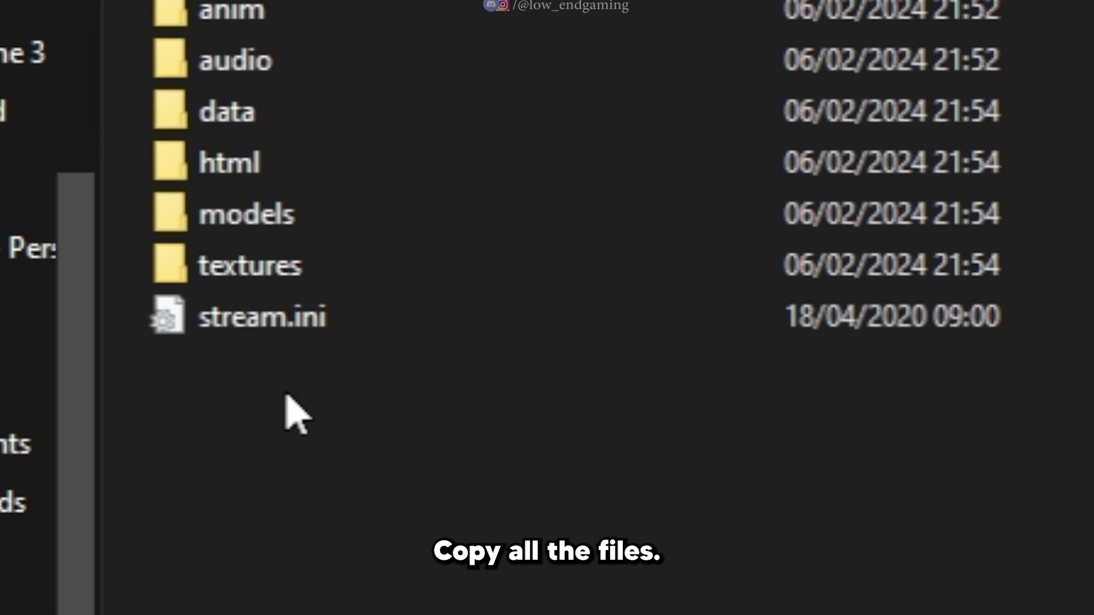
double_click(271, 274)
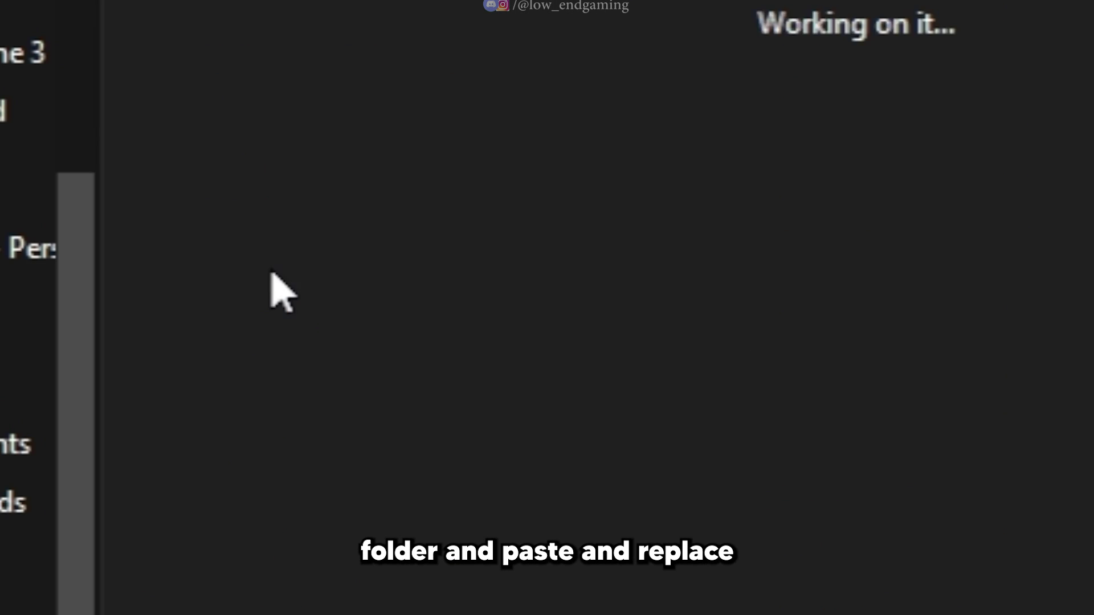
key("ctrl+v")
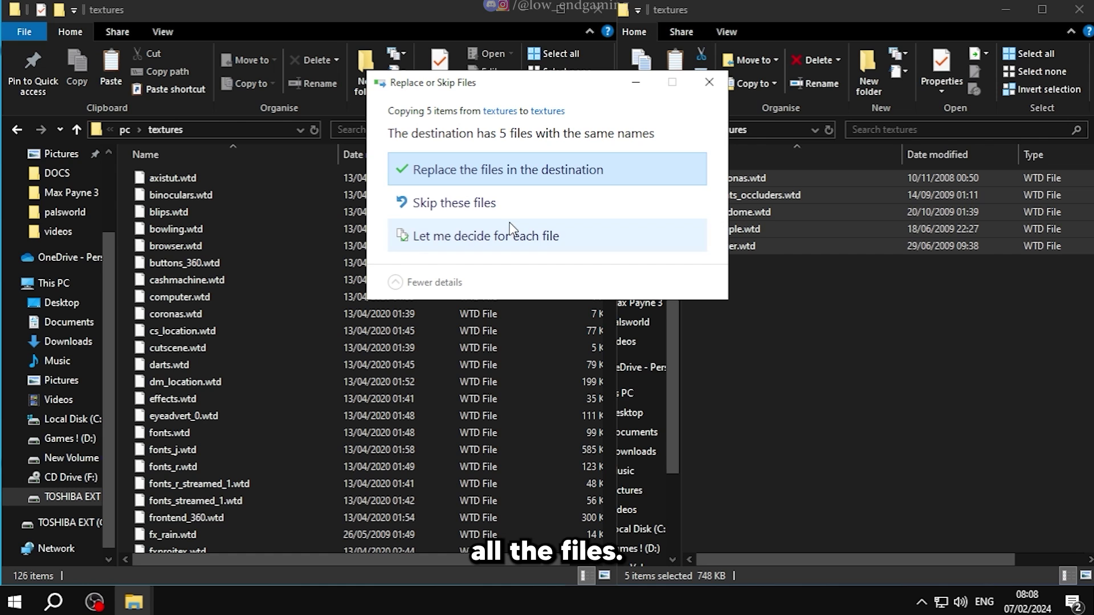
left_click(461, 181)
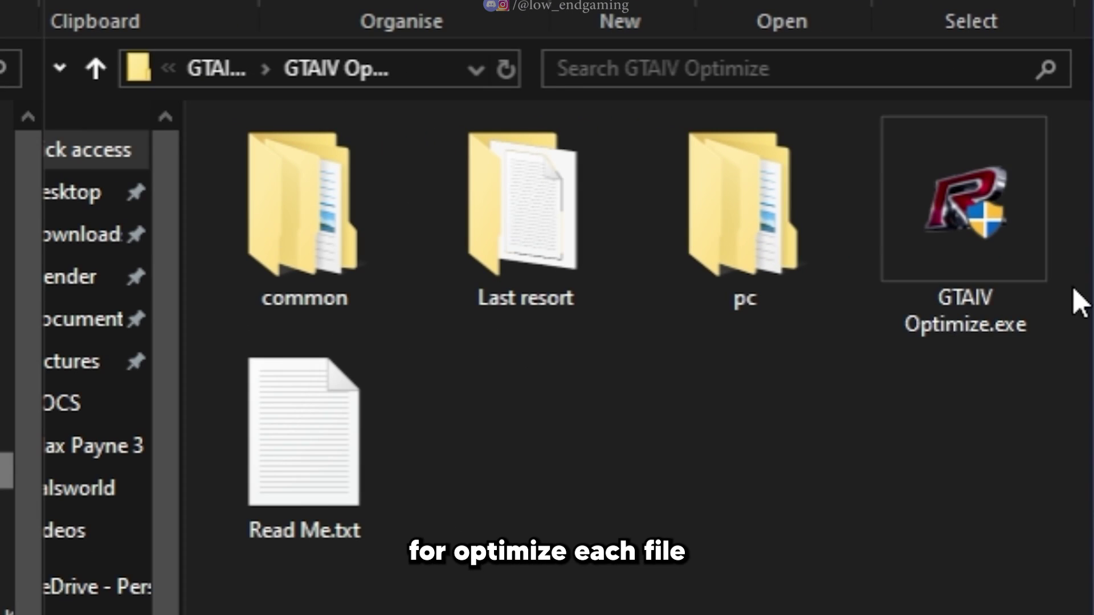
Place GTAIV Optimize.exe in the game folder and run it as administrator
left_click(937, 274)
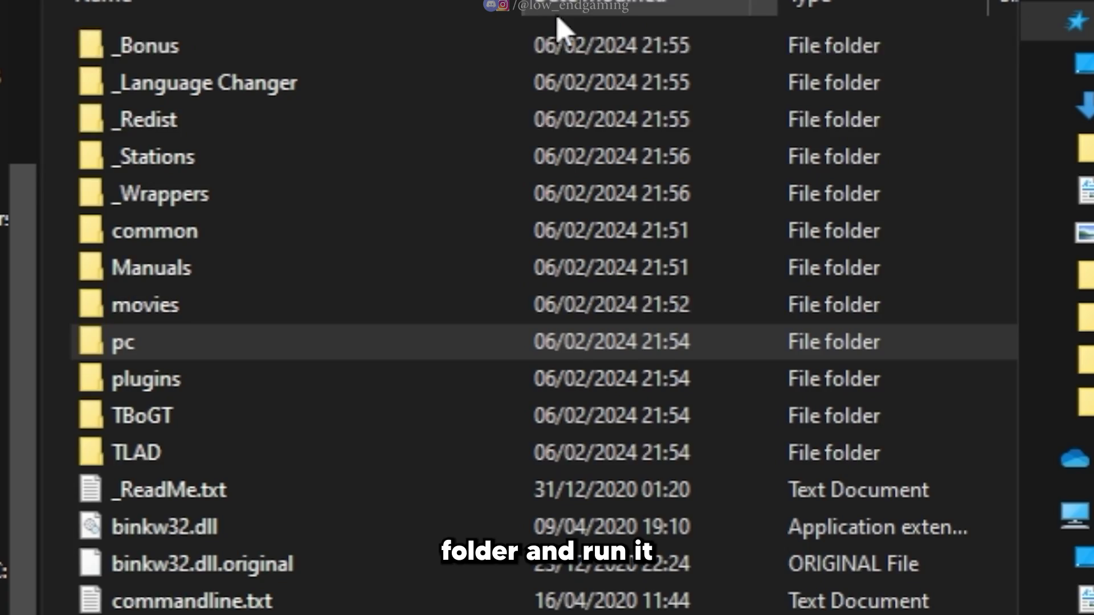
scroll(1038, 220, "down", 5)
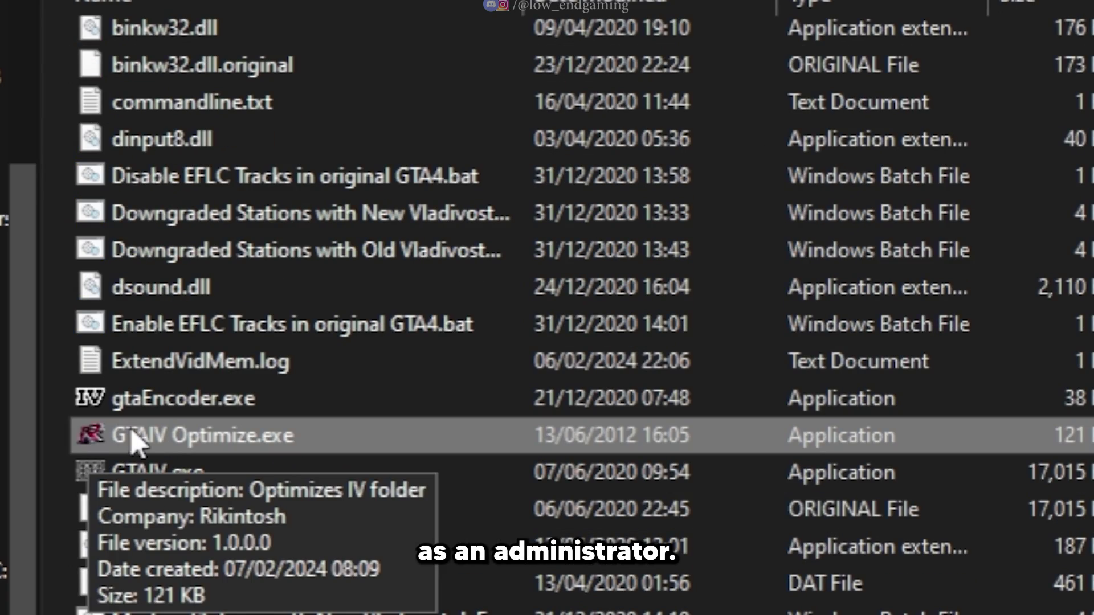
right_click(131, 431)
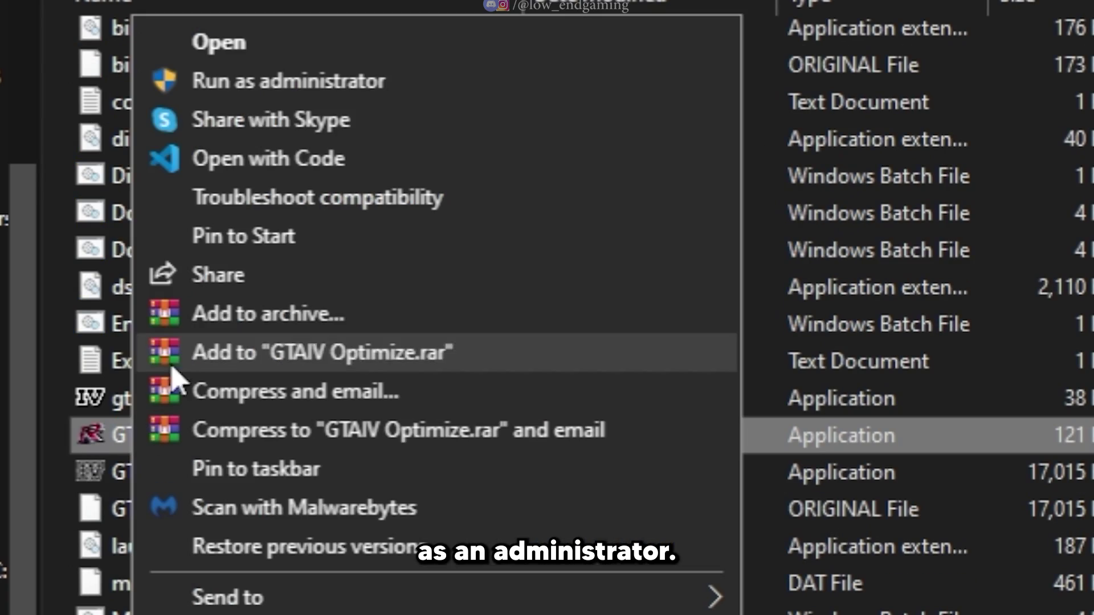
left_click(177, 83)
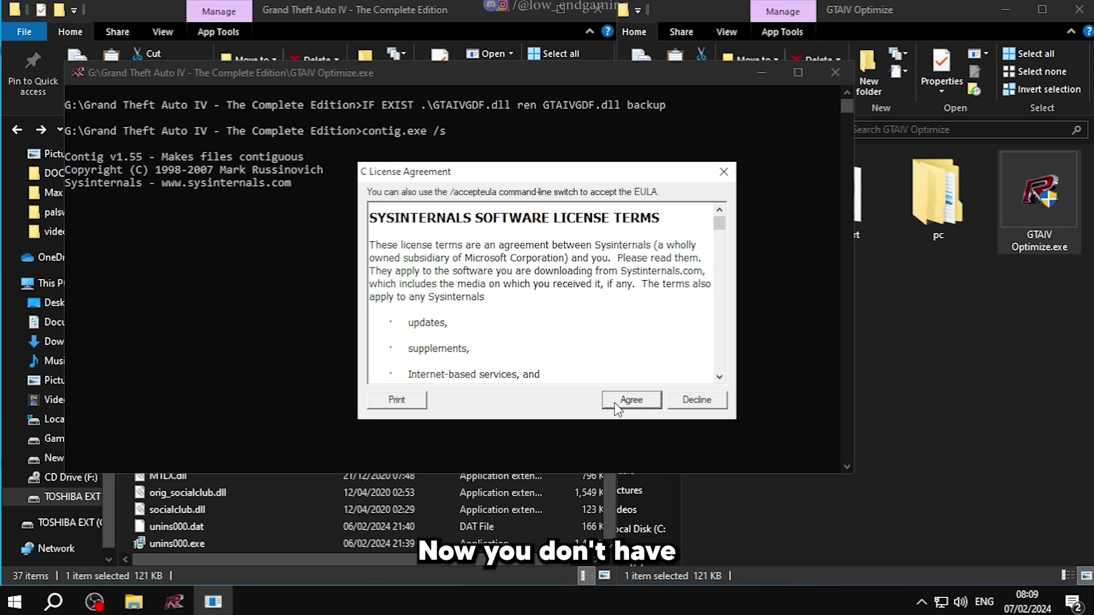
Agree to the Sysinternals Contig licence so the optimizer starts processing the game files
scroll(614, 402, "down", 10)
left_click(630, 399)
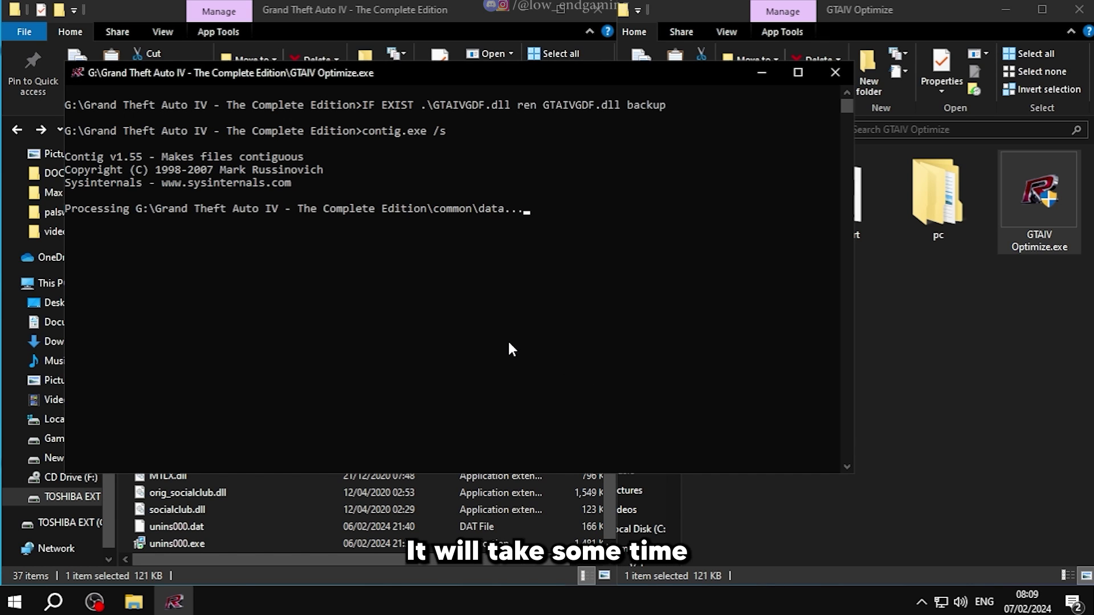